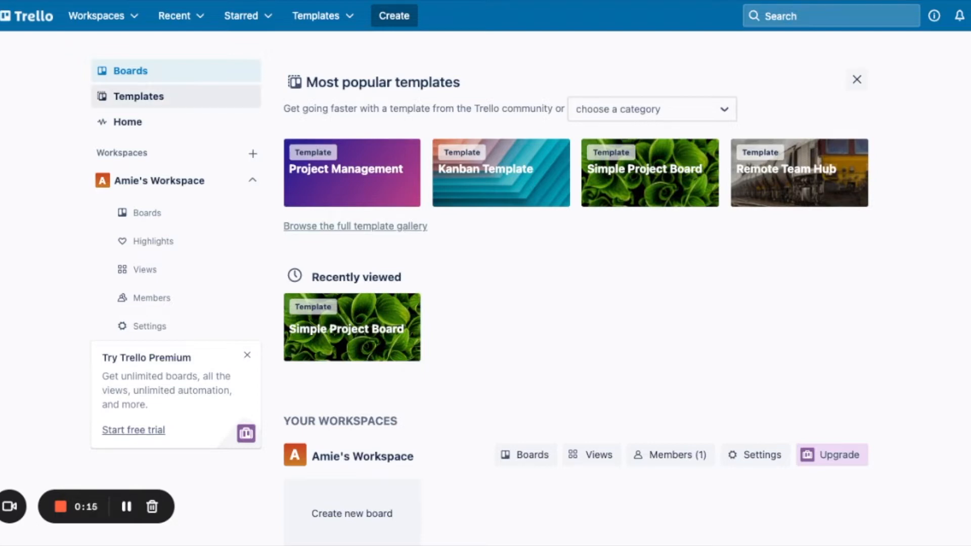
- Create a new board from the Simple Project Board template in the Project management category, keeping its default title and cards
{"action": "left_click", "coordinate": [138, 96]}
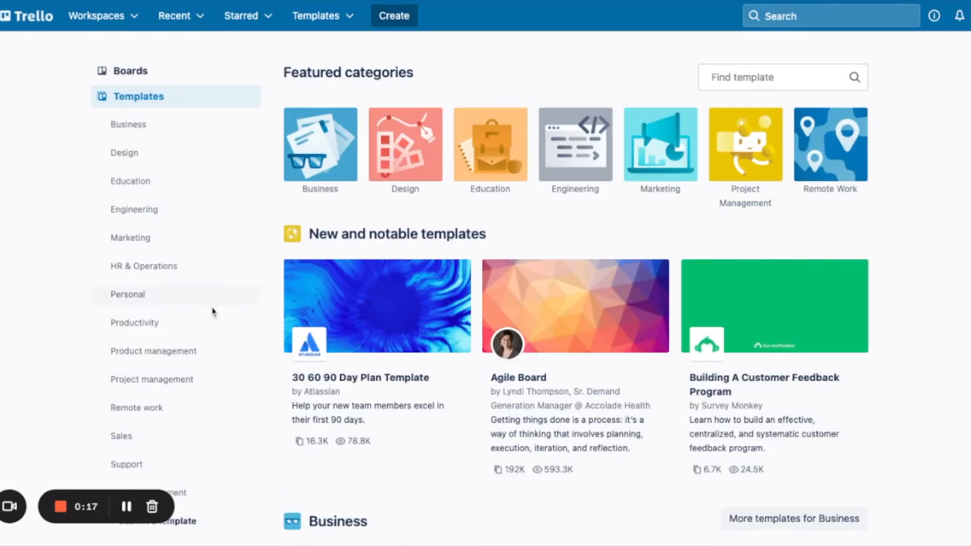
{"action": "left_click", "coordinate": [191, 379]}
{"action": "scroll", "coordinate": [550, 381], "scroll_direction": "down", "scroll_amount": 7}
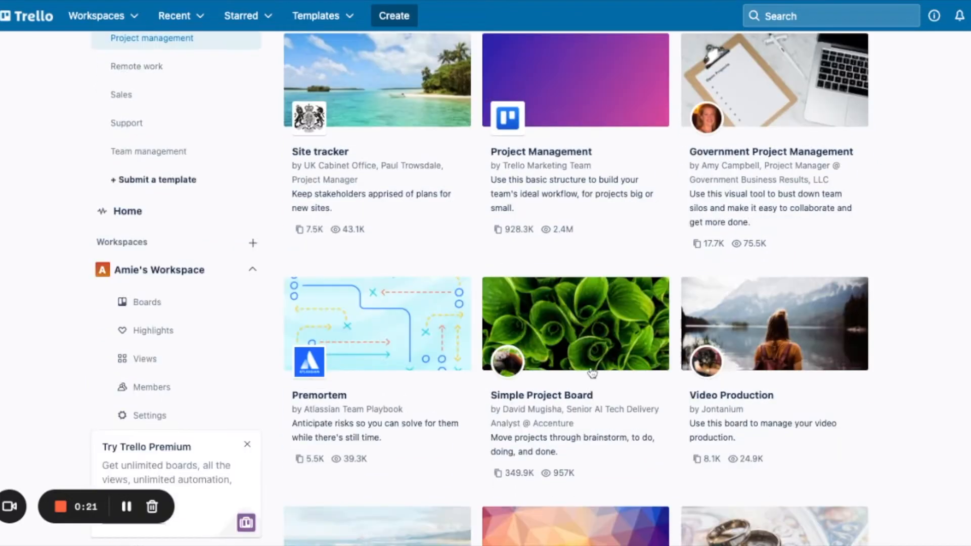
{"action": "left_click", "coordinate": [584, 355]}
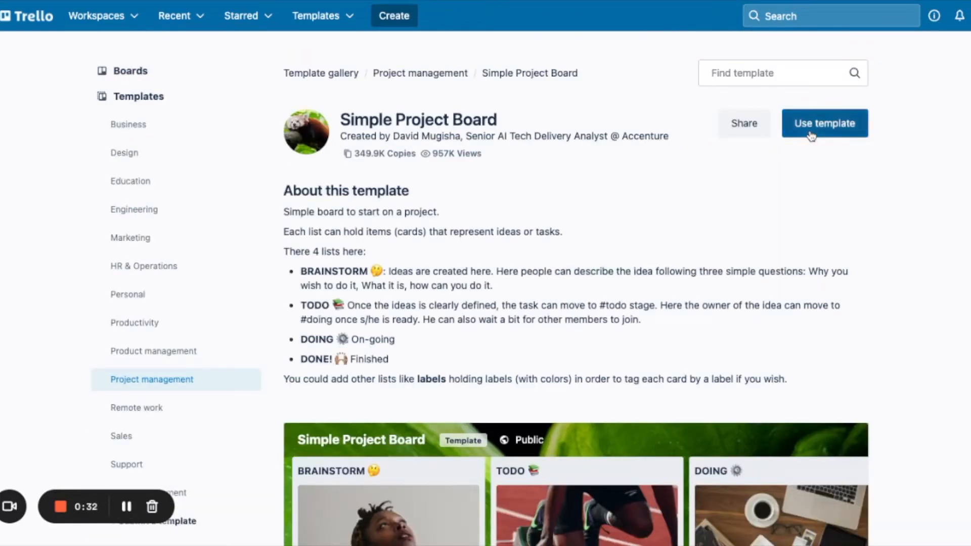
{"action": "left_click", "coordinate": [811, 133]}
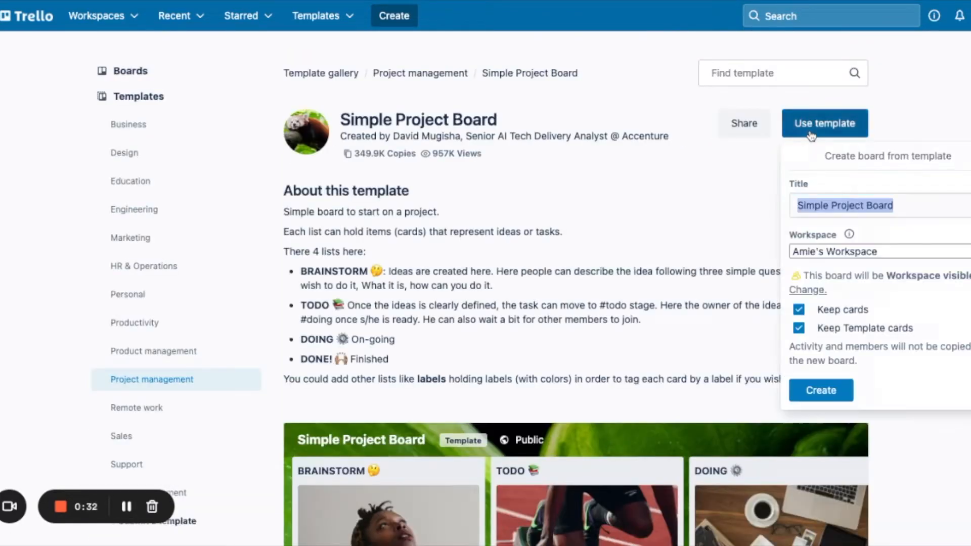
{"action": "left_click", "coordinate": [820, 392]}
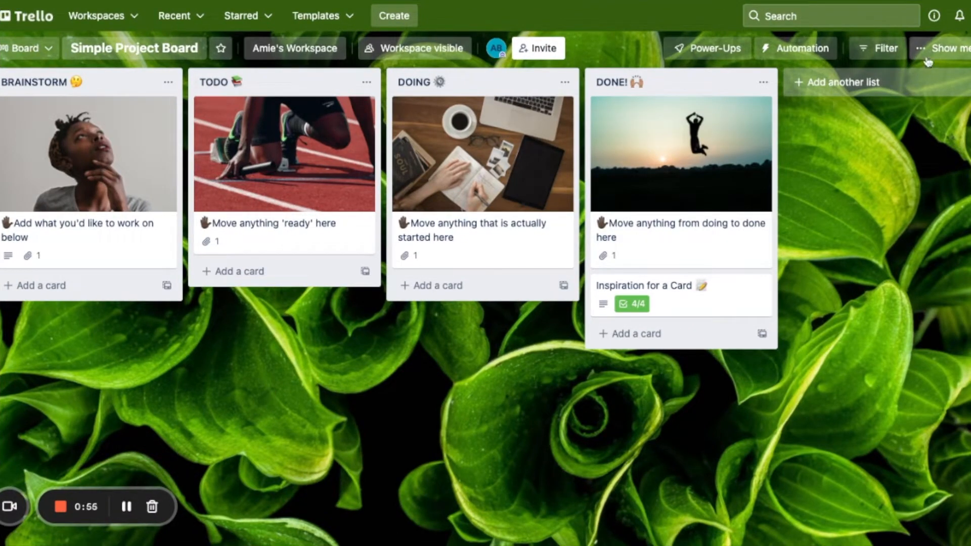
- Change the board's background to the desert sand dunes photo
{"action": "left_click", "coordinate": [937, 55]}
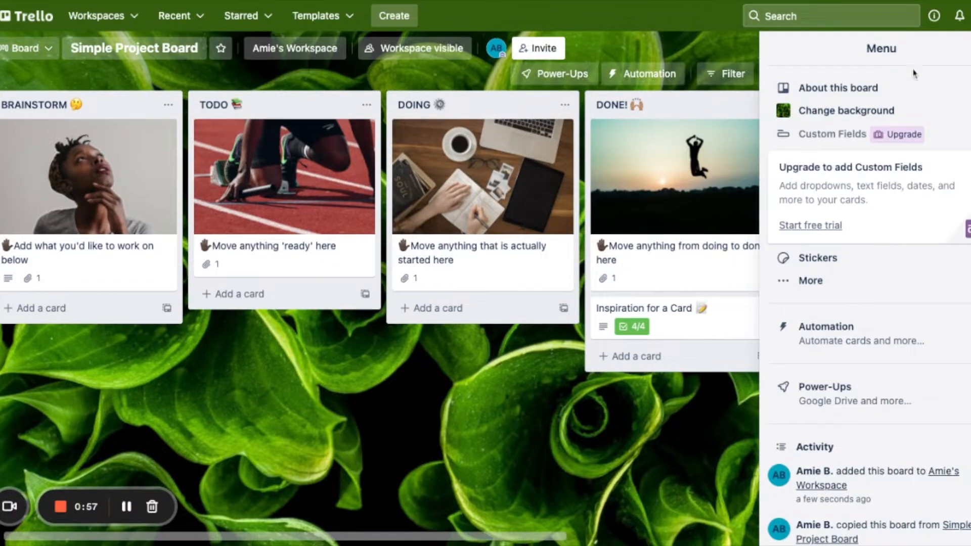
{"action": "left_click", "coordinate": [891, 108]}
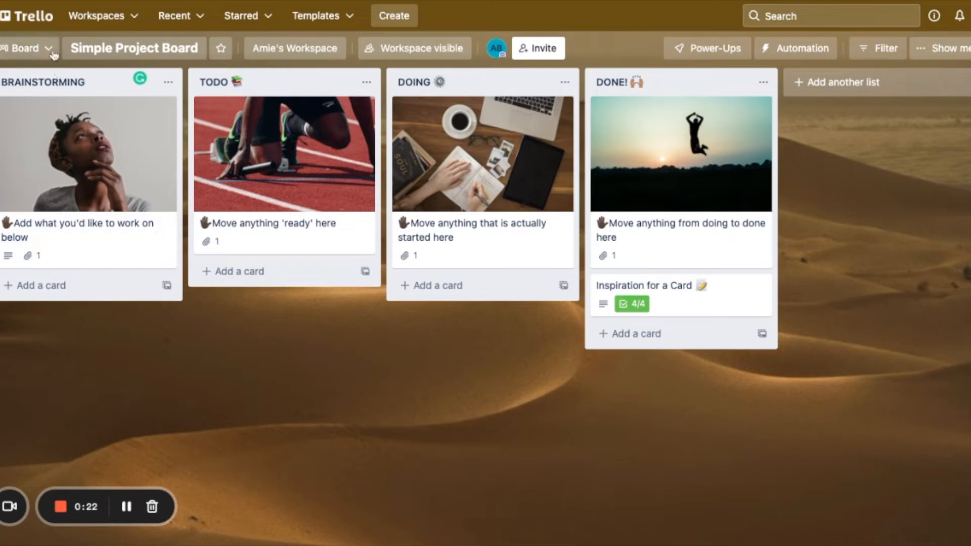
- Rename the BRAINSTORMING list to "goals for the week" and add a card titled "research" to it
{"action": "left_click", "coordinate": [70, 84]}
{"action": "type", "text": "goals."}
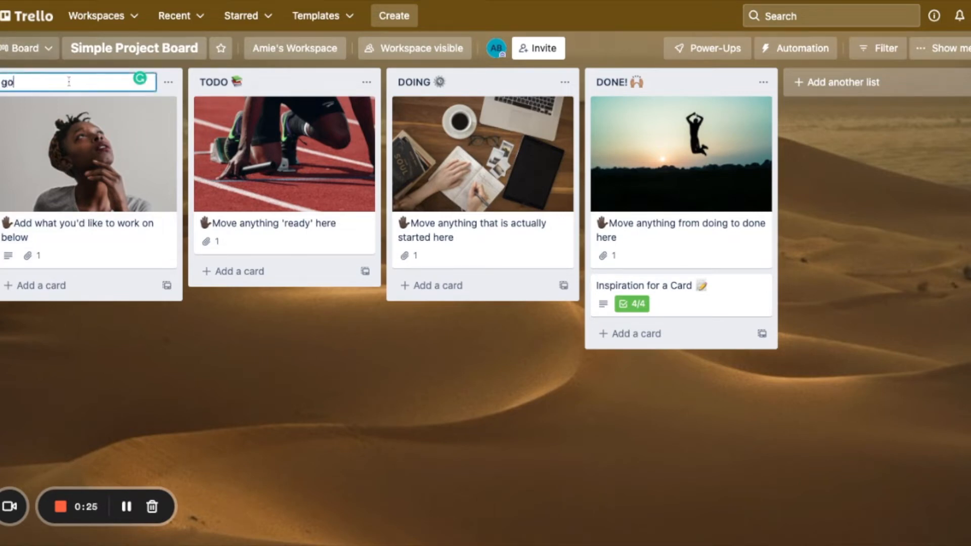
{"action": "type", "text": "for the week"}
{"action": "key", "text": "Return"}
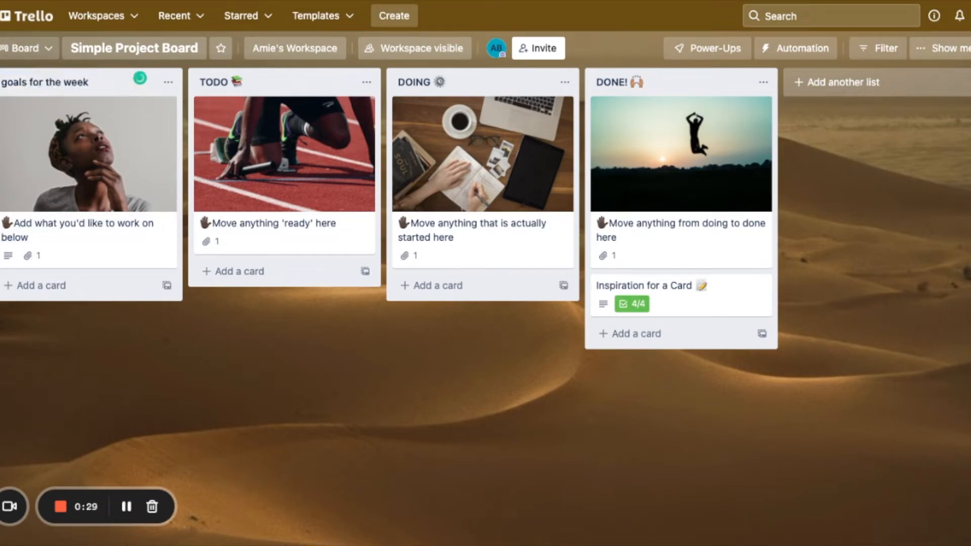
{"action": "left_click", "coordinate": [71, 283]}
{"action": "type", "text": "research"}
{"action": "key", "text": "Return"}
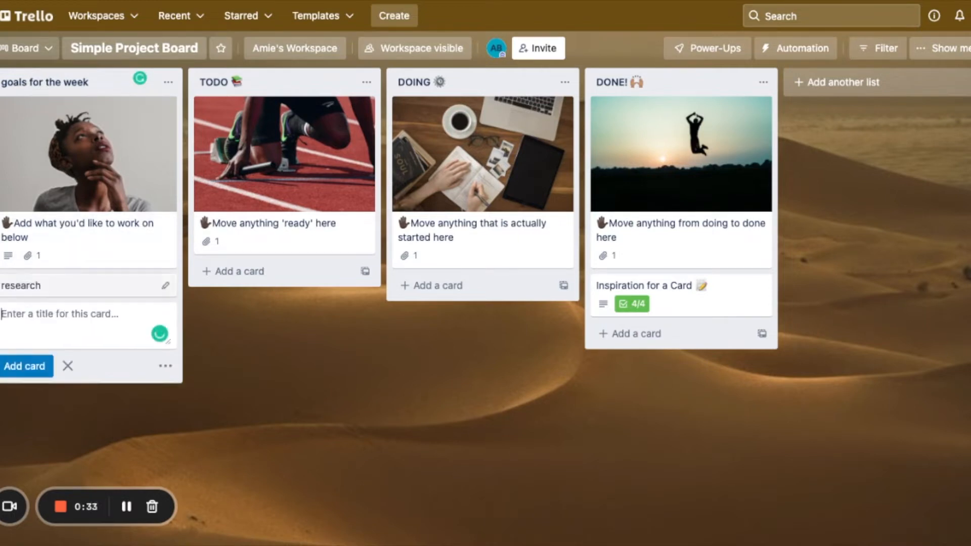
- Add a new list named "urgent" to the board
{"action": "left_click", "coordinate": [860, 83]}
{"action": "type", "text": "urgent"}
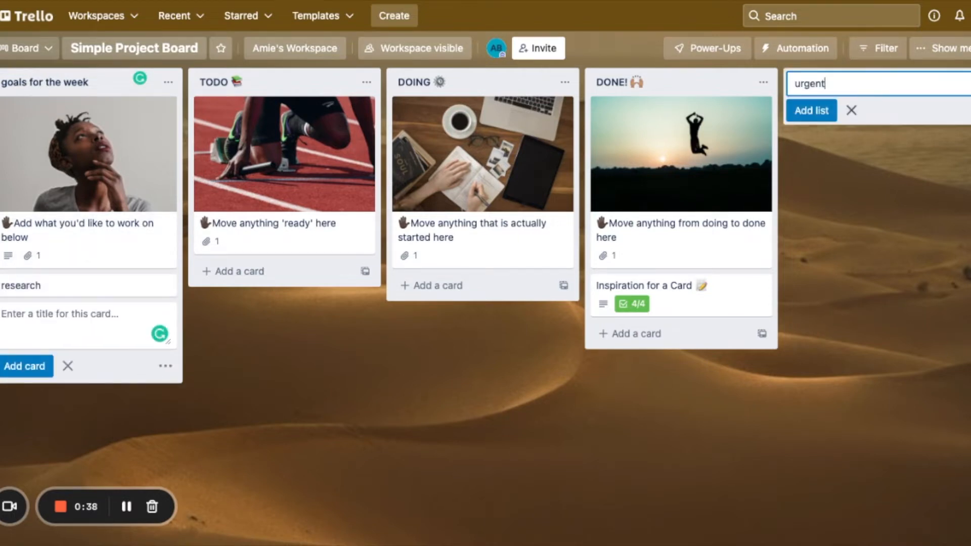
{"action": "key", "text": "Return"}
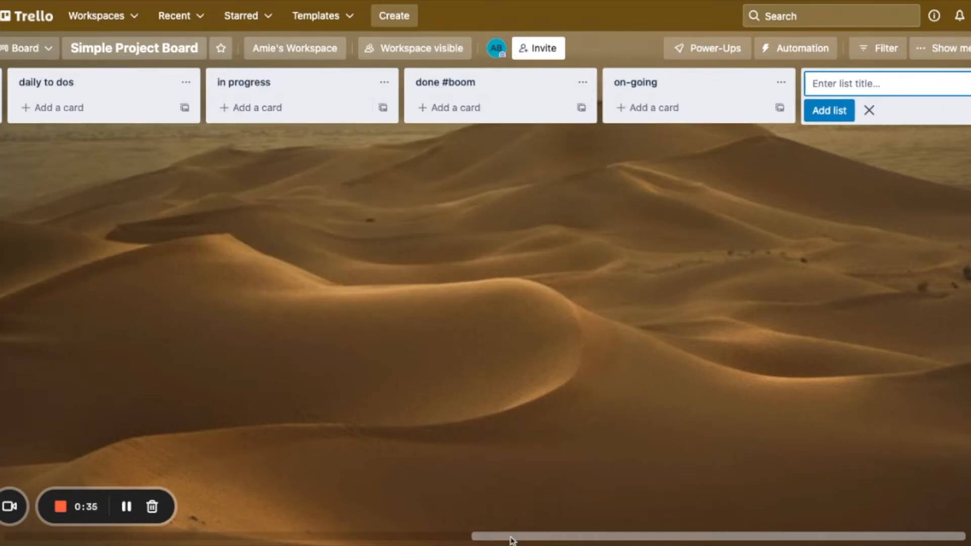
{"action": "scroll", "coordinate": [512, 538], "scroll_direction": "left", "scroll_amount": 5}
{"action": "scroll", "coordinate": [511, 538], "scroll_direction": "left", "scroll_amount": 5}
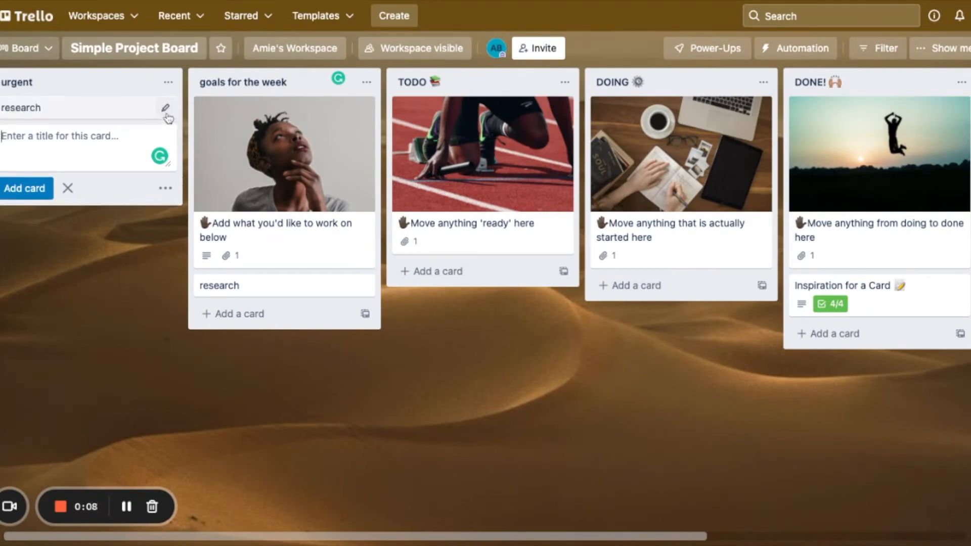
- Open the research card in the urgent list and add a thumbs-up reaction to the comment "this"
{"action": "left_click", "coordinate": [168, 110]}
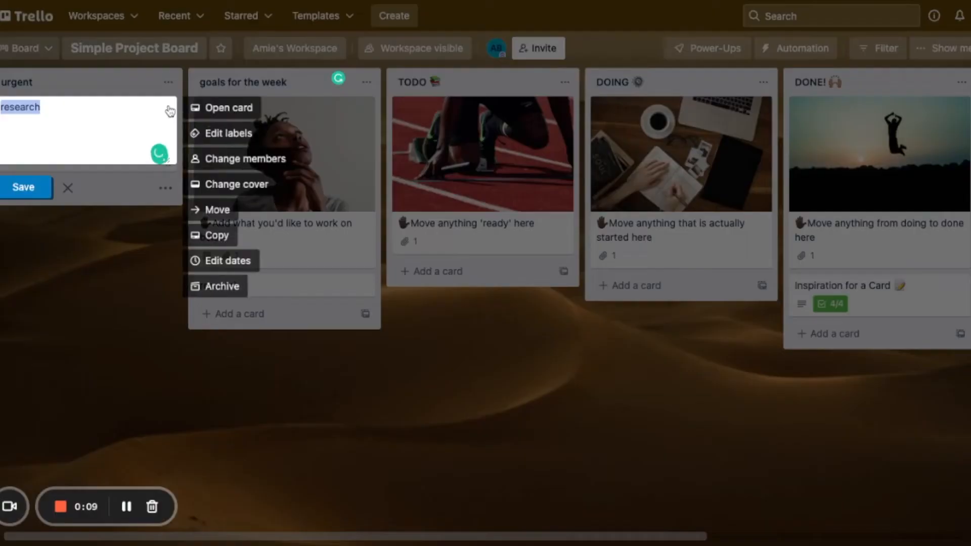
{"action": "left_click", "coordinate": [215, 113]}
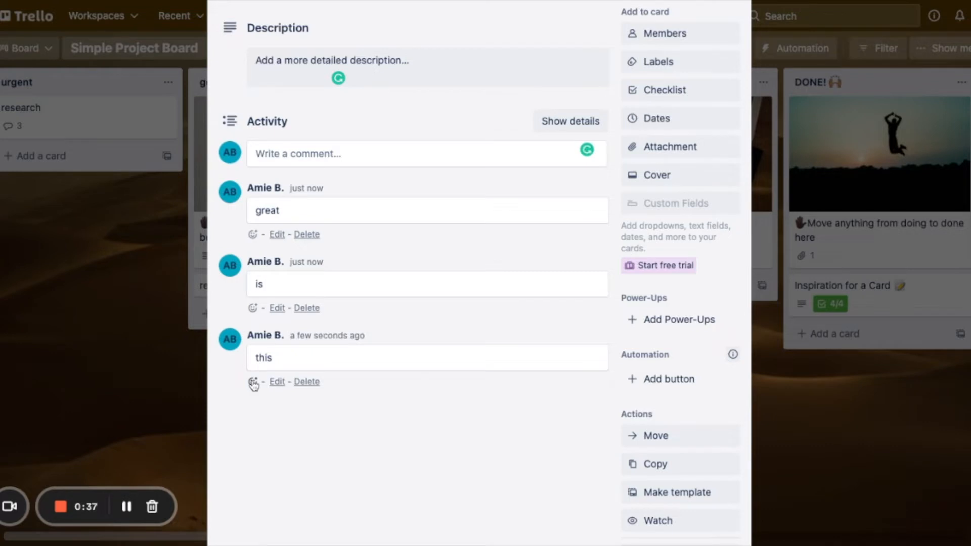
{"action": "left_click", "coordinate": [253, 383]}
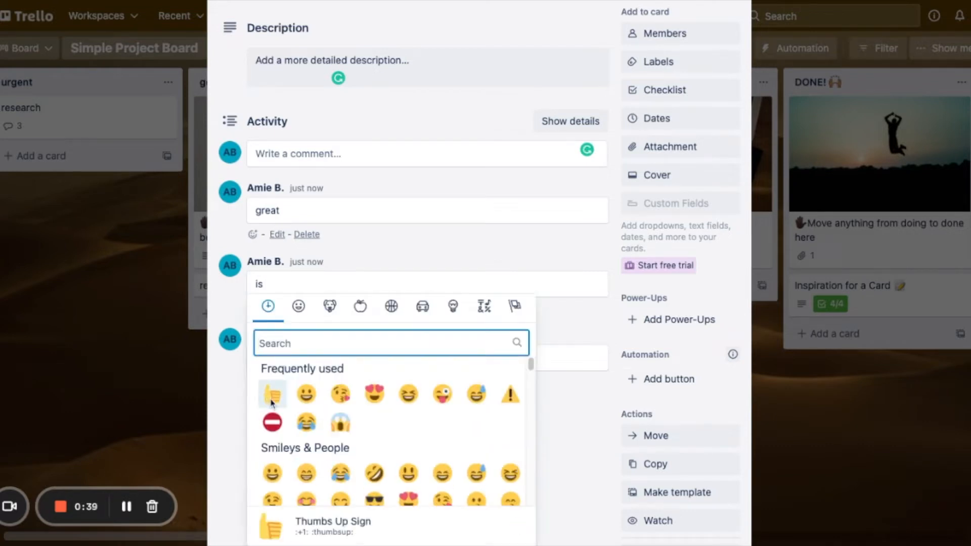
{"action": "left_click", "coordinate": [271, 398]}
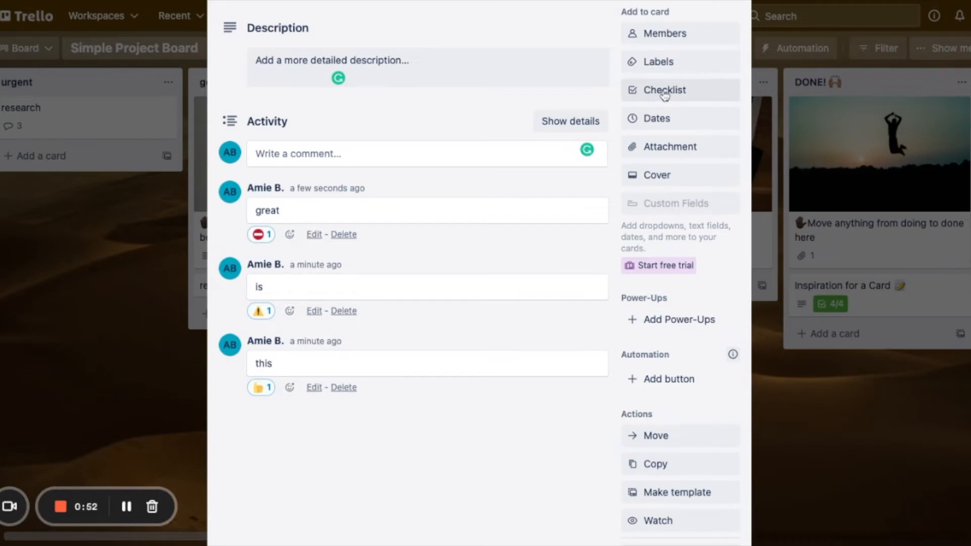
- Add a checklist titled "books to read" to the research card and close the card
{"action": "left_click", "coordinate": [662, 94]}
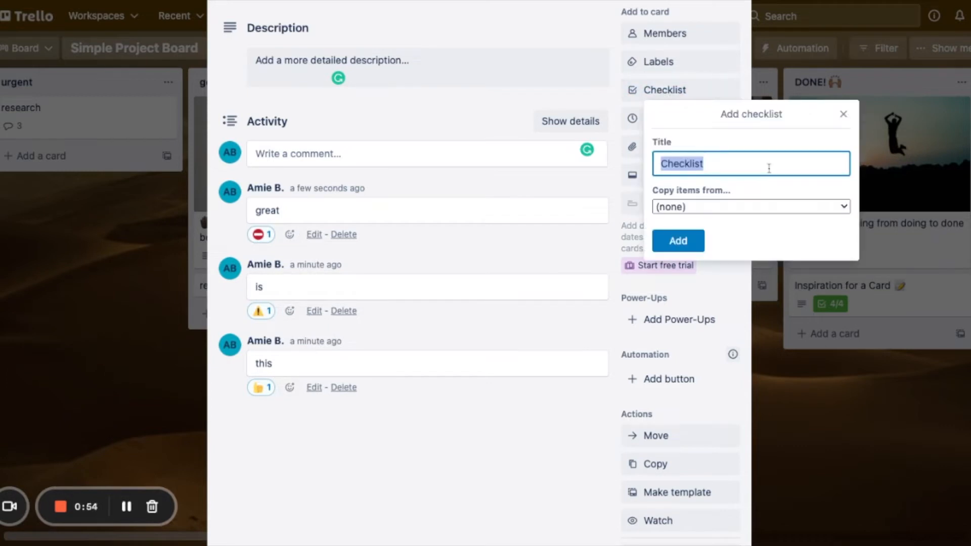
{"action": "type", "text": "books to read"}
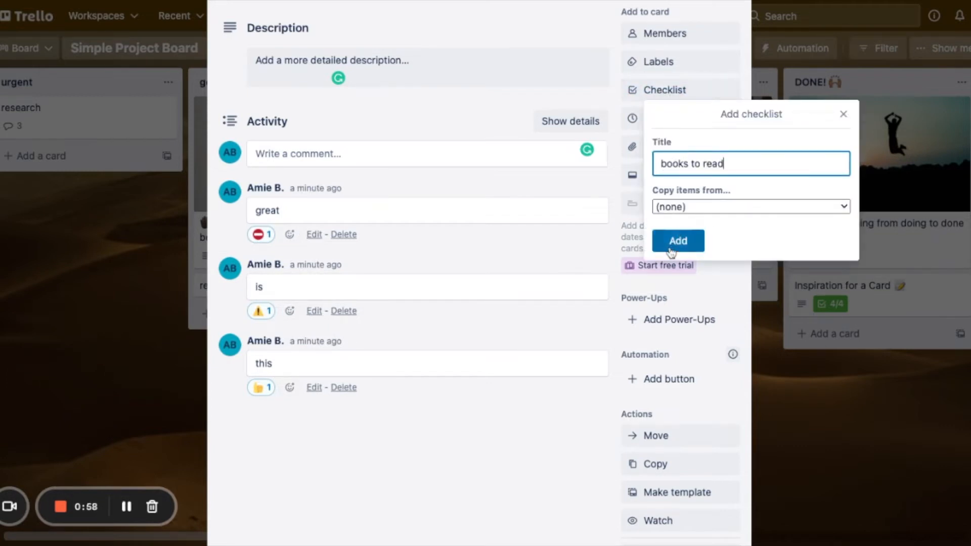
{"action": "left_click", "coordinate": [677, 241]}
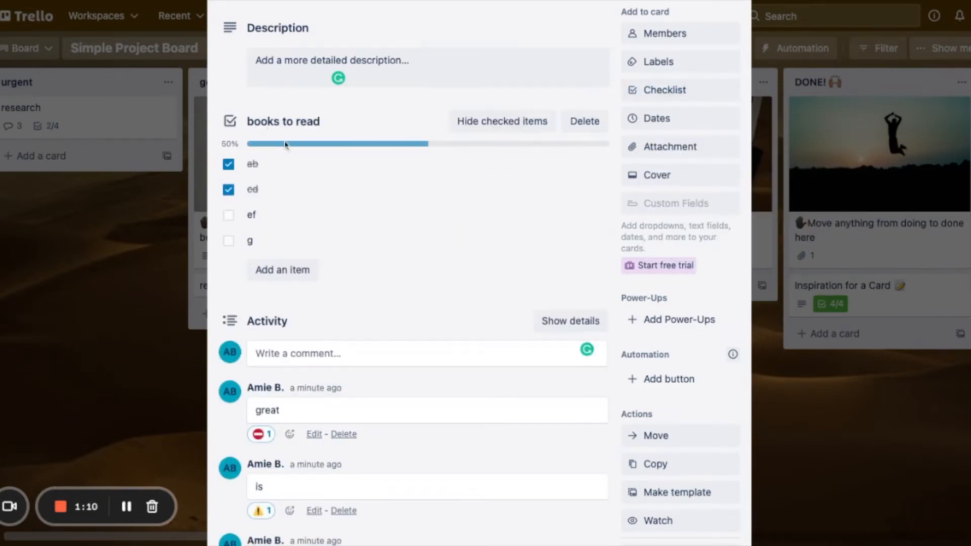
{"action": "left_click", "coordinate": [154, 238]}
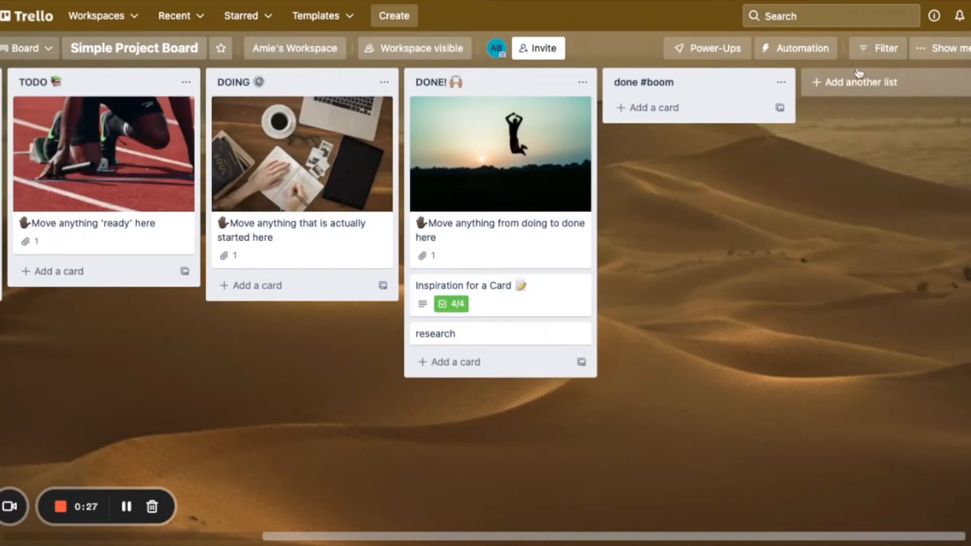
- Add three new lists to the board, each titled with a team member's first name
{"action": "left_click", "coordinate": [855, 77]}
{"action": "type", "text": "bob"}
{"action": "key", "text": "Return"}
{"action": "type", "text": "john"}
{"action": "key", "text": "Return"}
{"action": "type", "text": "amie"}
{"action": "key", "text": "Return"}
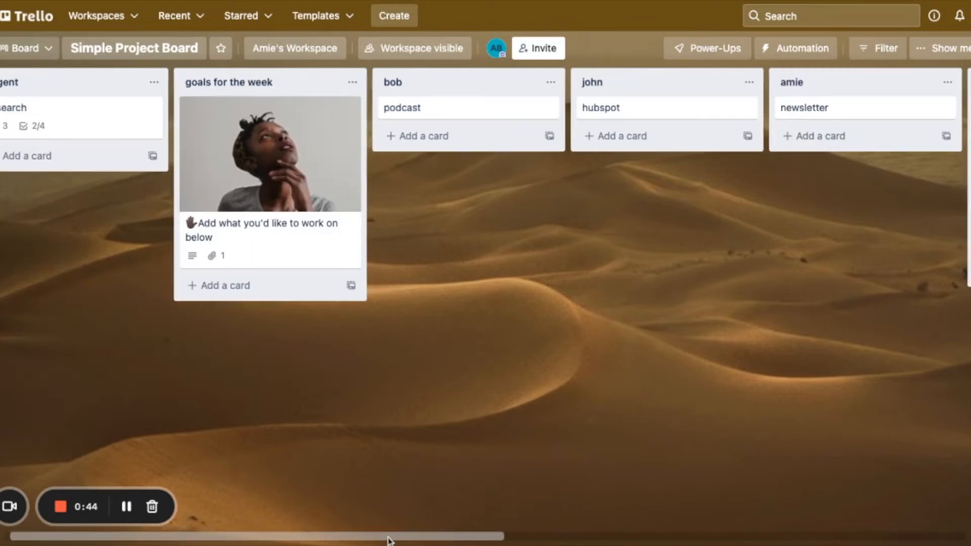
- Move the podcast card from the first team member's list to the end of the TODO list
{"action": "scroll", "coordinate": [577, 162], "scroll_direction": "right", "scroll_amount": 3}
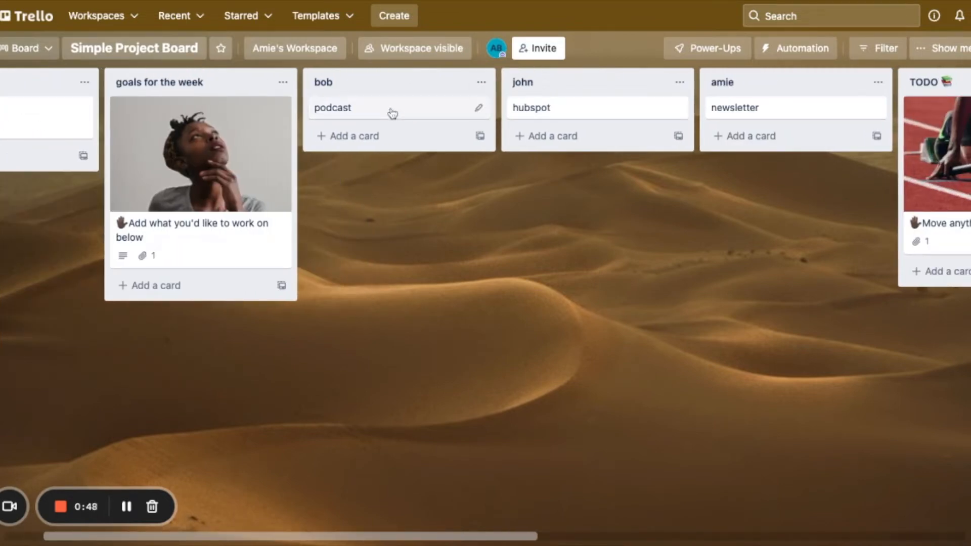
{"action": "left_click_drag", "start_coordinate": [392, 112], "coordinate": [797, 276]}
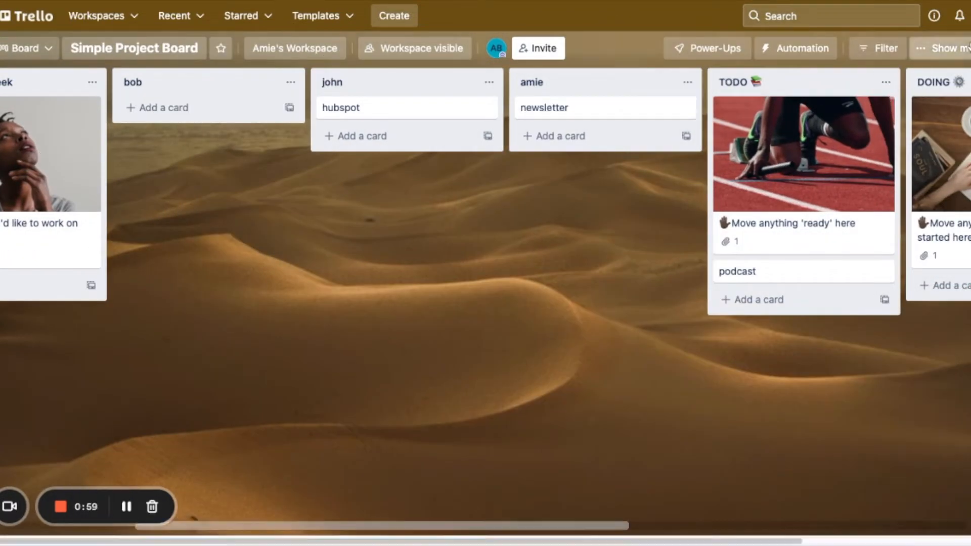
- Name the board's green label after the first team member
{"action": "left_click", "coordinate": [930, 48]}
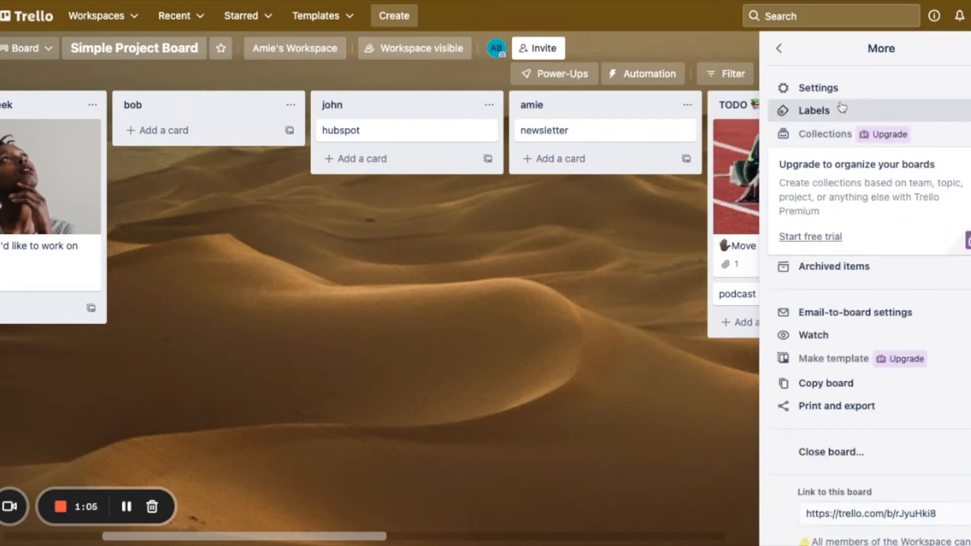
{"action": "left_click", "coordinate": [842, 108]}
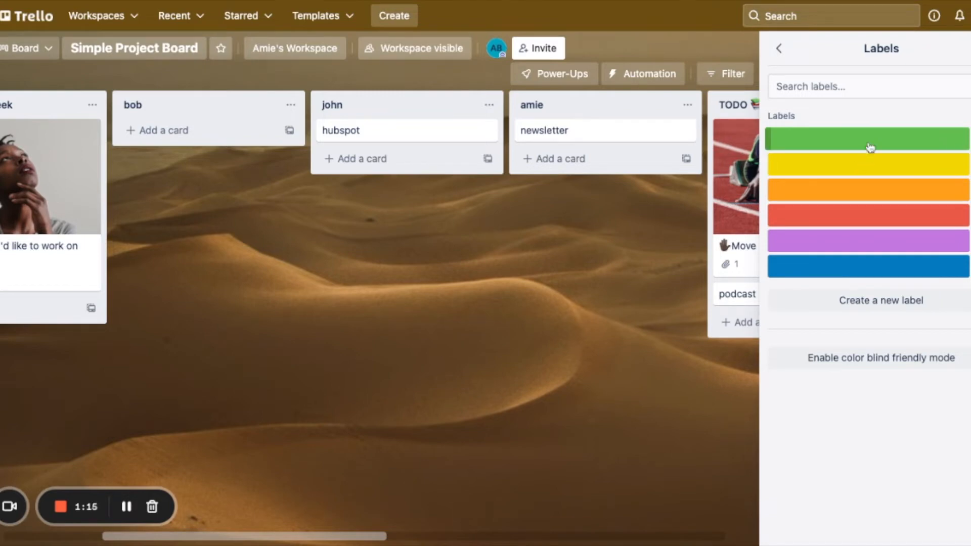
{"action": "left_click", "coordinate": [935, 139]}
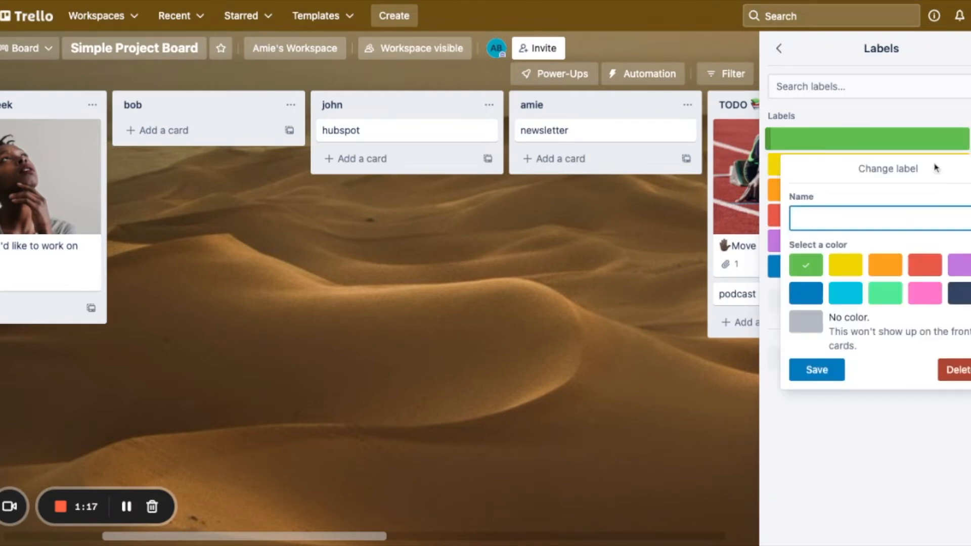
{"action": "key", "text": "Return"}
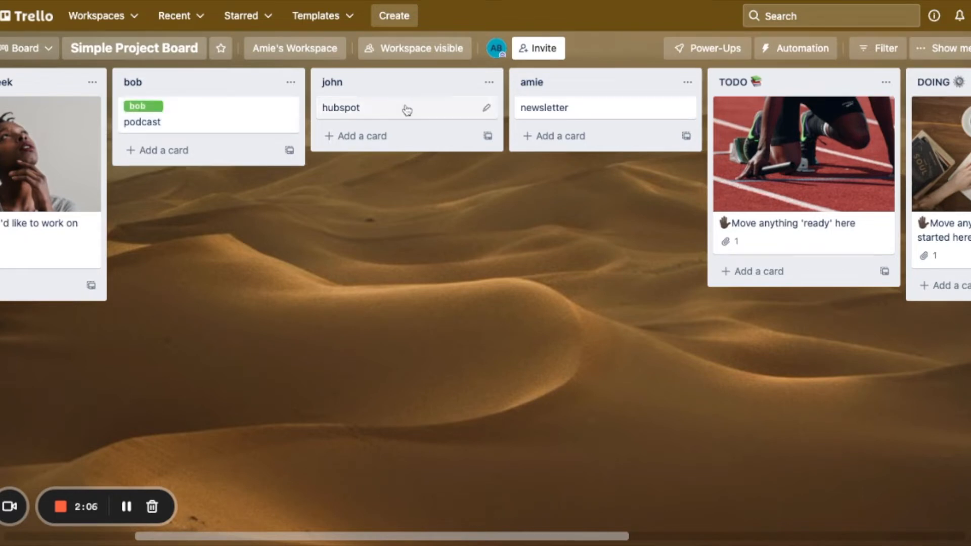
- Apply the yellow label to the hubspot card and collapse the label names shown on the cards
{"action": "key", "text": "2"}
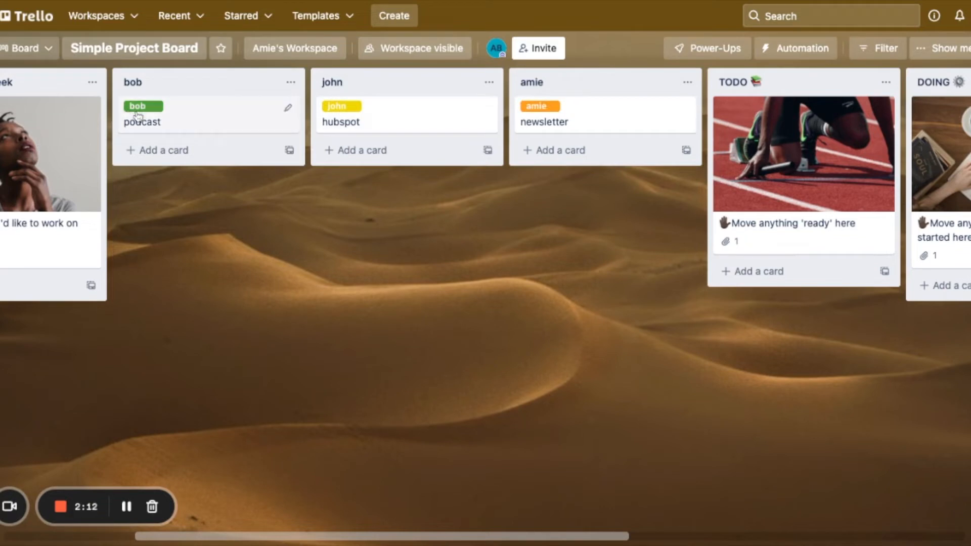
{"action": "left_click", "coordinate": [144, 107]}
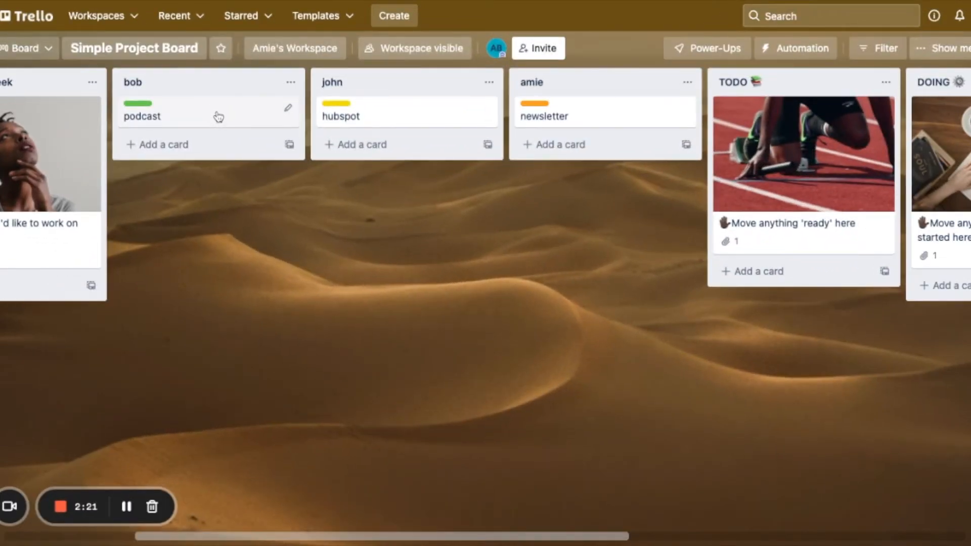
- Review the labels available for the podcast card without changing its assignment
{"action": "key", "text": "l"}
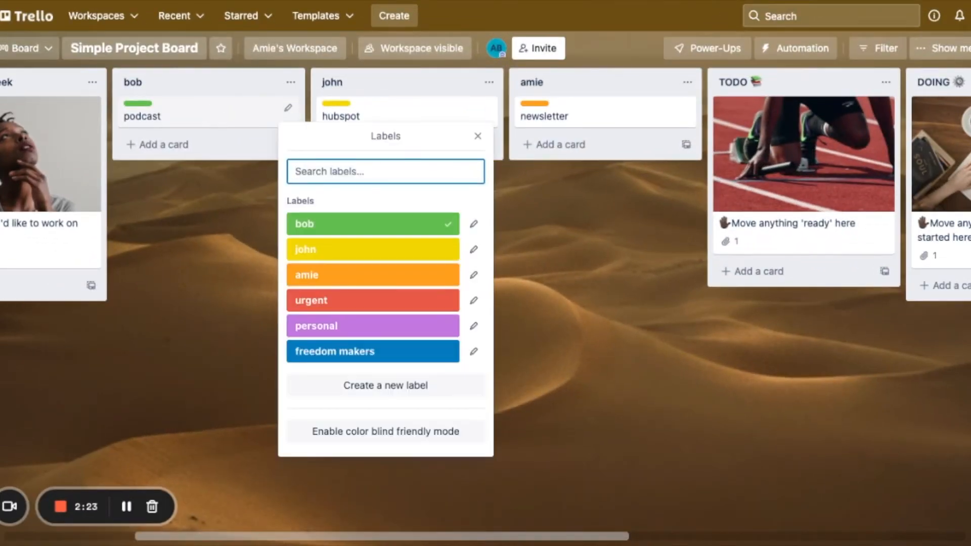
{"action": "key", "text": "Escape"}
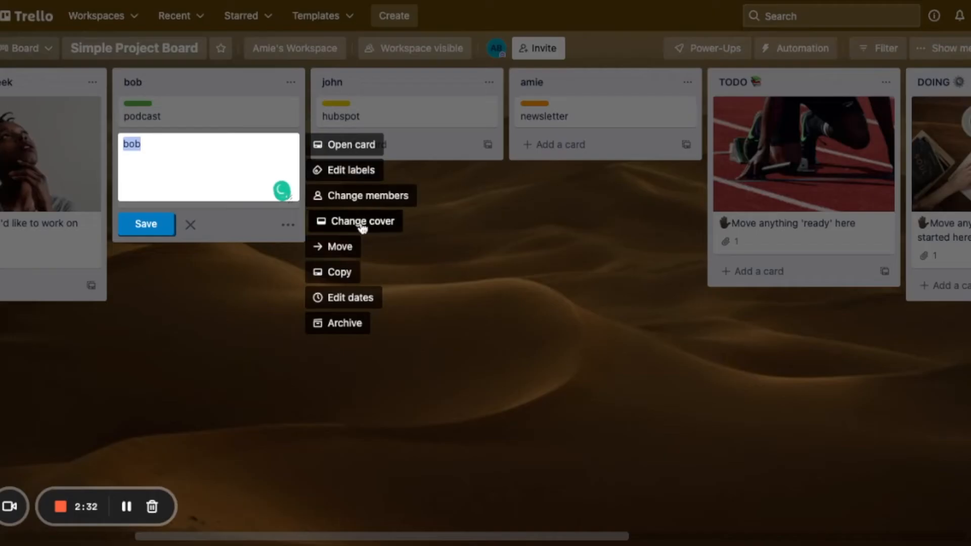
- Give the team member's name card a full-size green cover and place it above the podcast card
{"action": "left_click", "coordinate": [374, 219]}
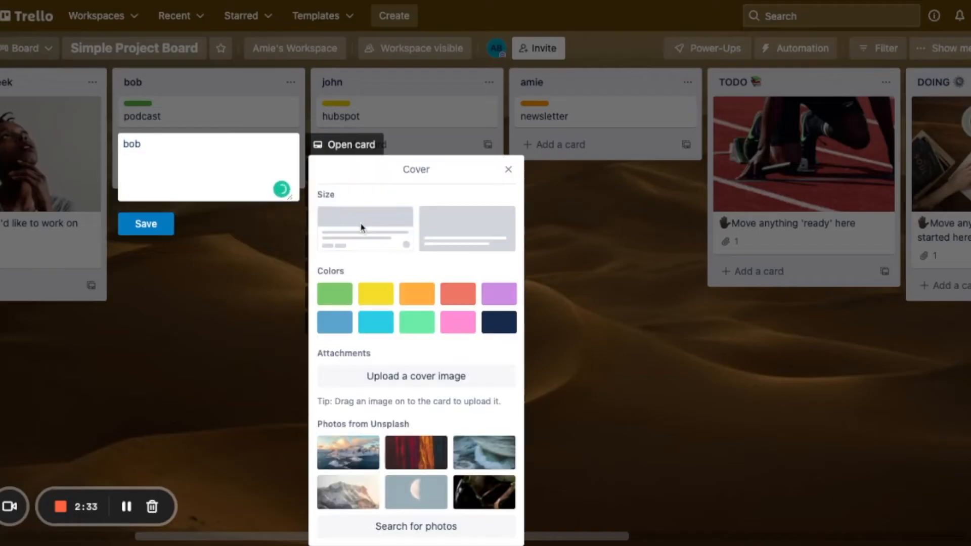
{"action": "left_click", "coordinate": [346, 290]}
{"action": "left_click", "coordinate": [452, 208]}
{"action": "left_click", "coordinate": [605, 255]}
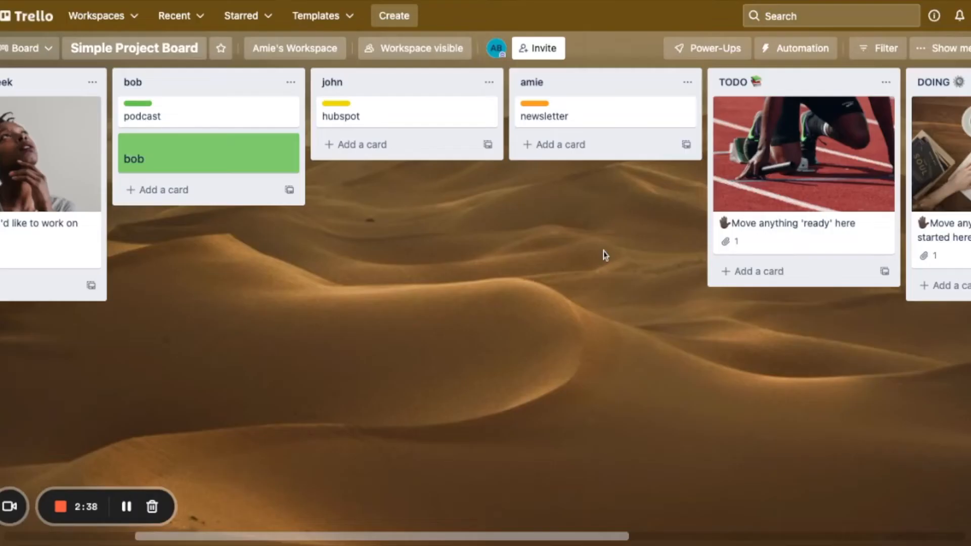
{"action": "left_click_drag", "start_coordinate": [151, 161], "coordinate": [136, 236]}
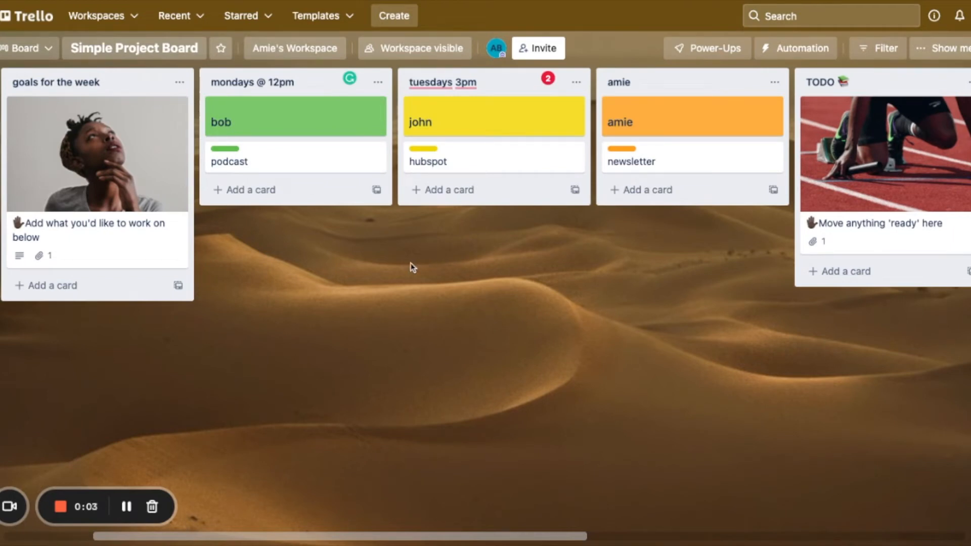
- View the options for inviting members to the board by email, name or link, and close them
{"action": "left_click", "coordinate": [537, 48]}
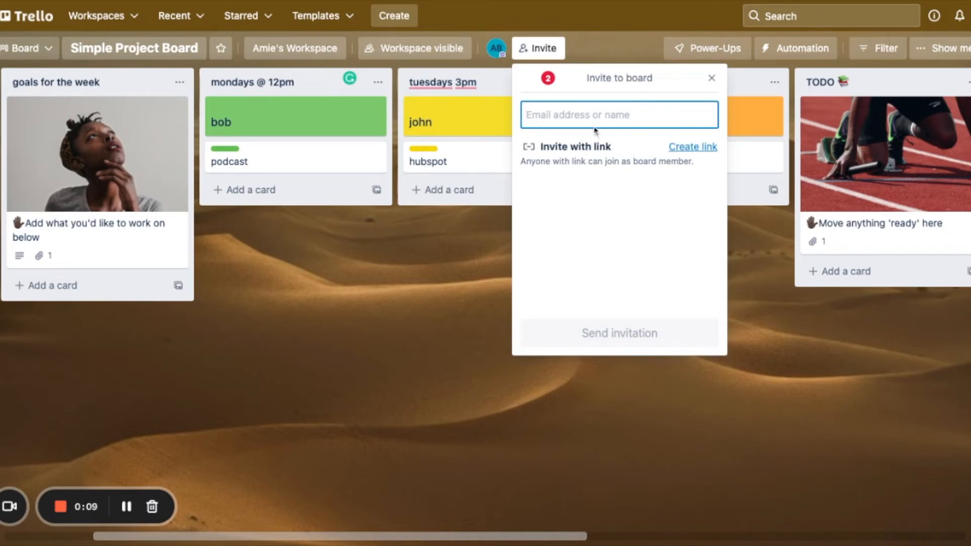
{"action": "left_click", "coordinate": [333, 274]}
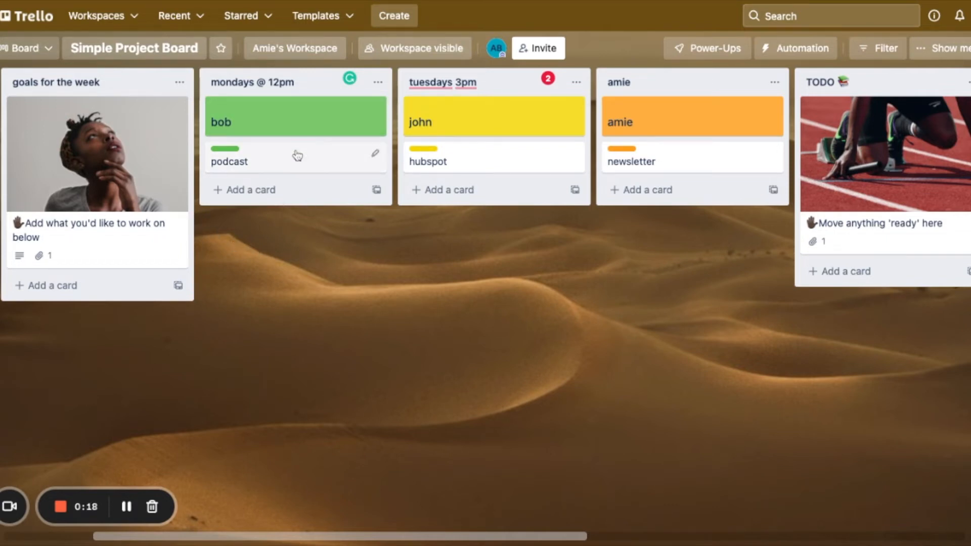
- Toggle your own membership on the podcast card and assign yourself to it from the board members
{"action": "key", "text": "space"}
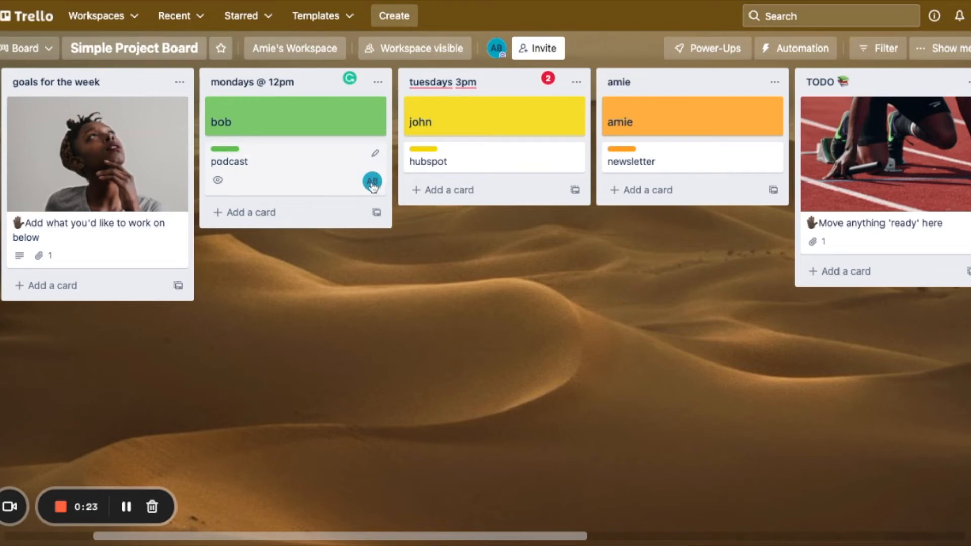
{"action": "key", "text": "space"}
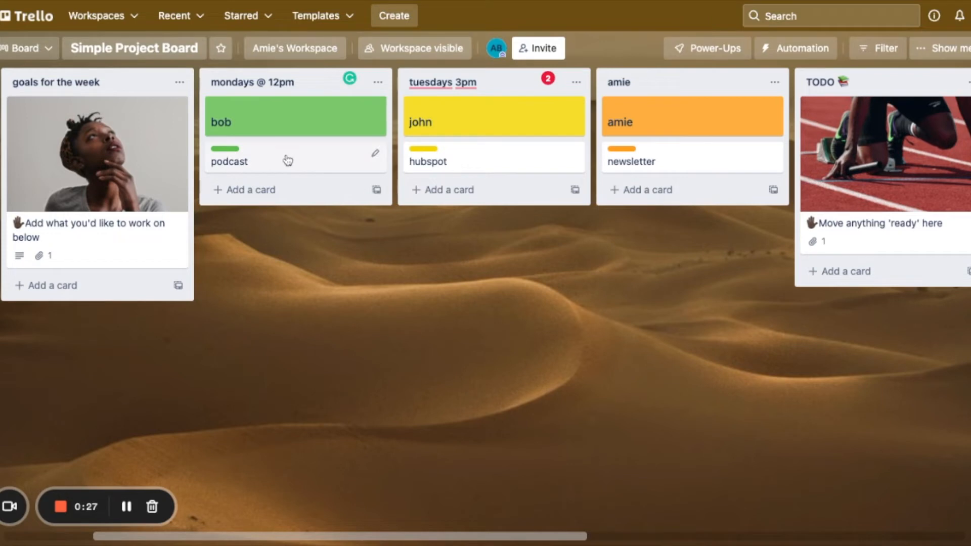
{"action": "key", "text": "m"}
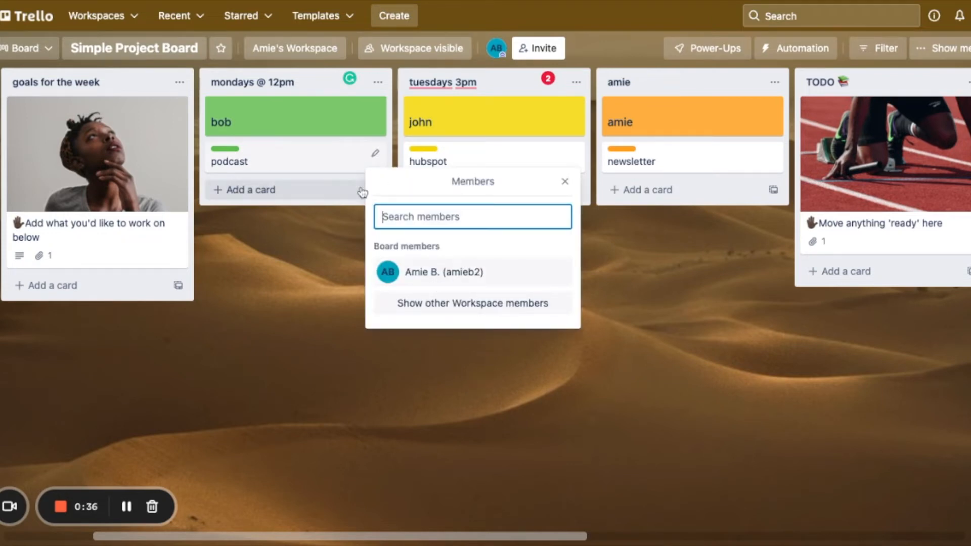
{"action": "left_click", "coordinate": [494, 282]}
- Filter the board to your own assigned cards, look through the lists and clear the filter
{"action": "scroll", "coordinate": [313, 402], "scroll_direction": "left", "scroll_amount": 1}
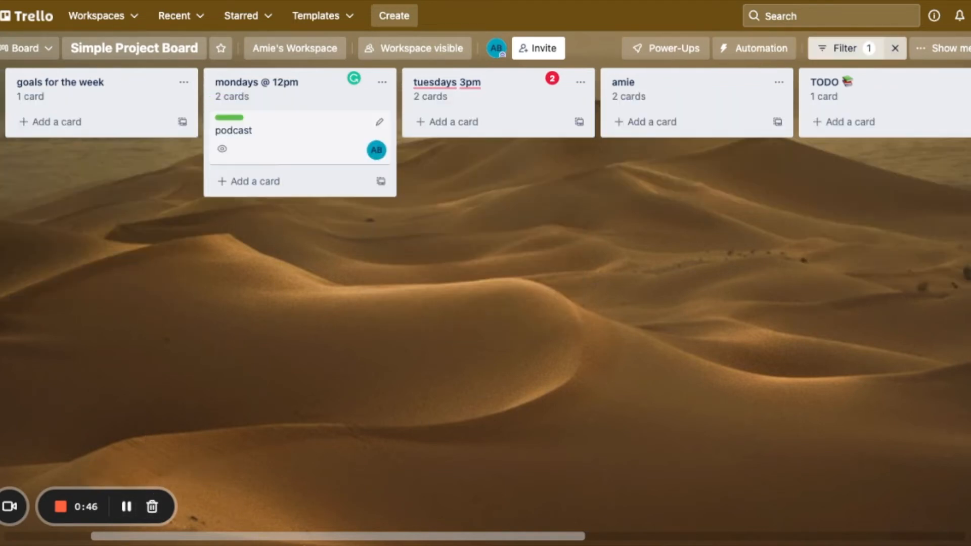
{"action": "scroll", "coordinate": [225, 541], "scroll_direction": "left", "scroll_amount": 2}
{"action": "scroll", "coordinate": [227, 539], "scroll_direction": "right", "scroll_amount": 8}
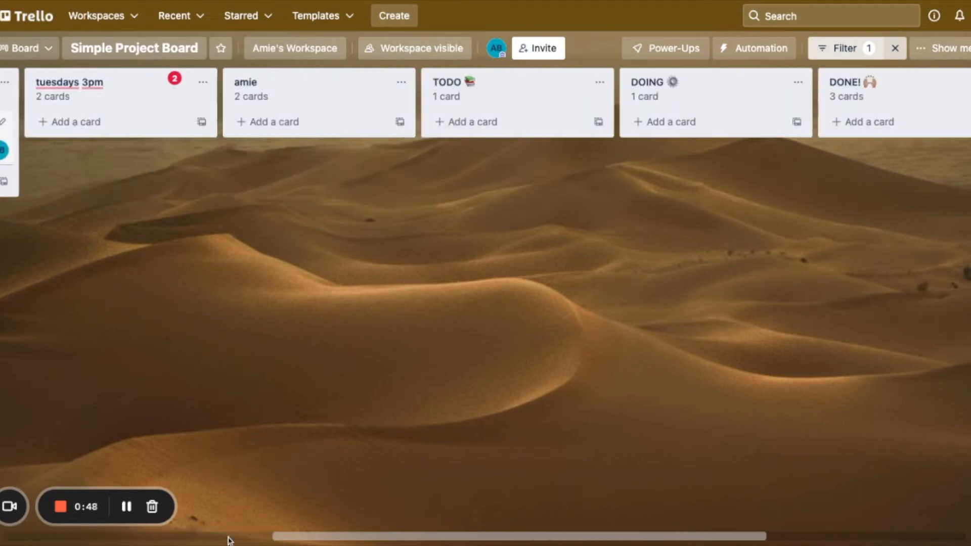
{"action": "scroll", "coordinate": [228, 539], "scroll_direction": "left", "scroll_amount": 10}
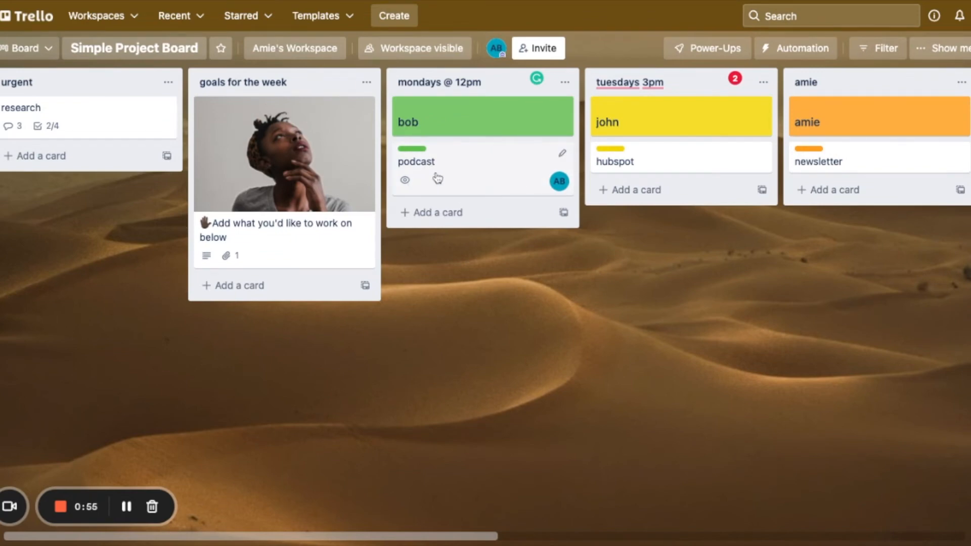
- Set the podcast card's due date to March 22, 2022, and remove that due date again
{"action": "key", "text": "d"}
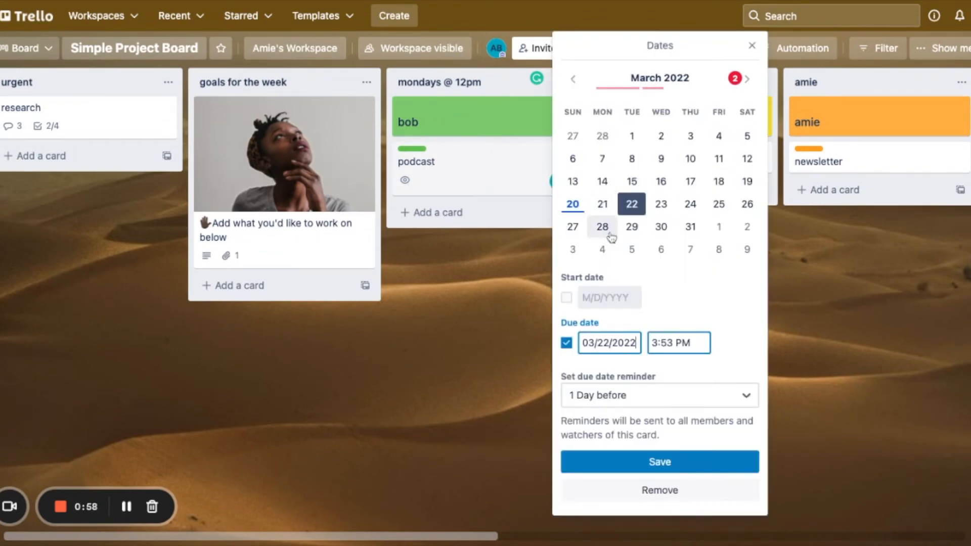
{"action": "left_click", "coordinate": [638, 203]}
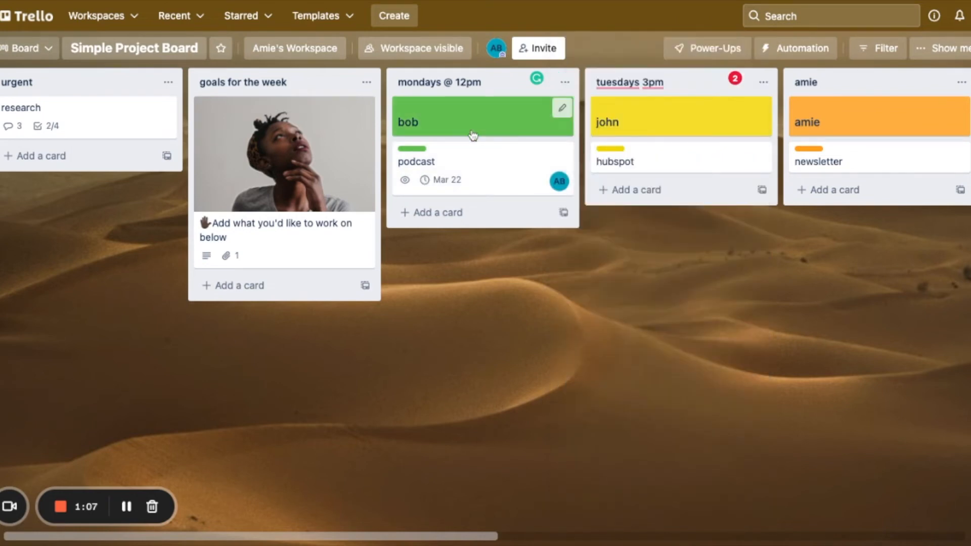
{"action": "left_click", "coordinate": [456, 180]}
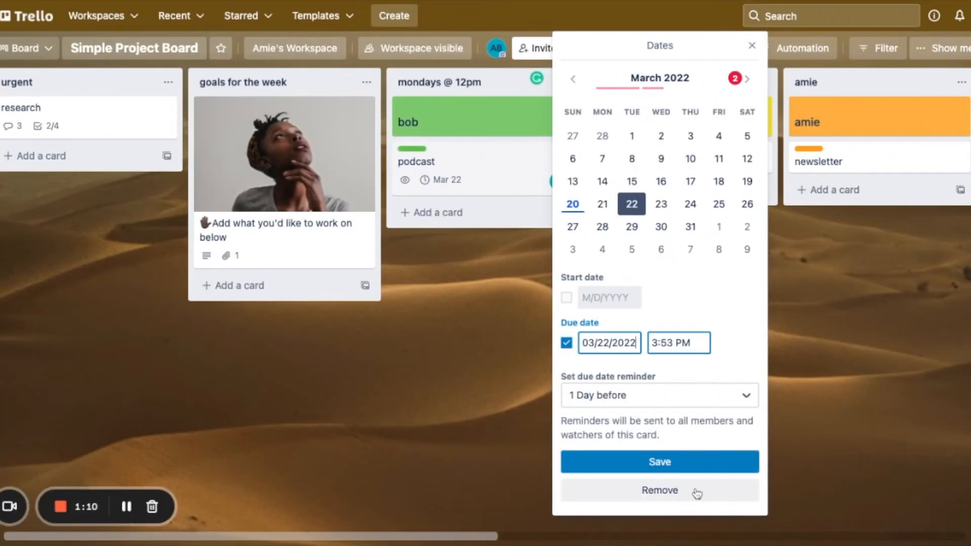
{"action": "left_click", "coordinate": [678, 493]}
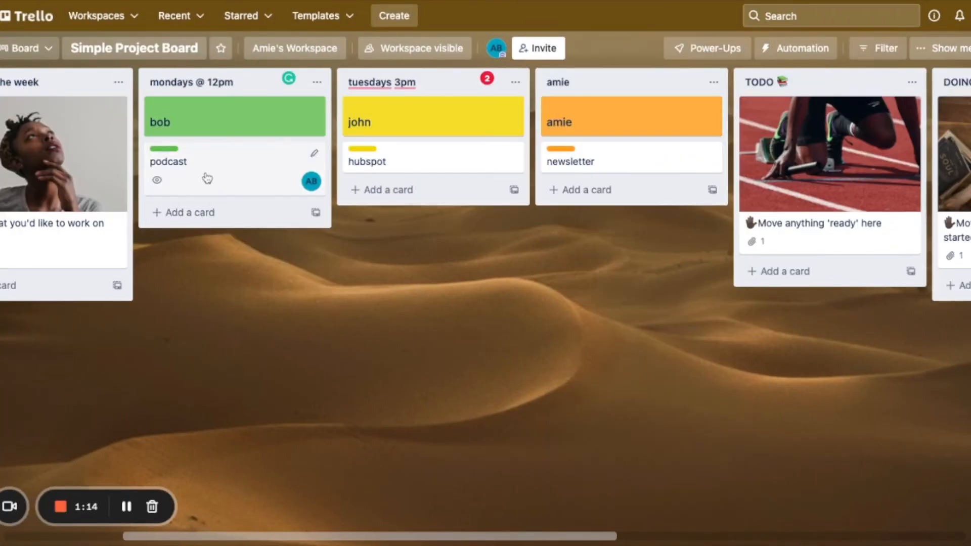
- Move the podcast card through the DOING list into the DONE! list and archive it
{"action": "left_click_drag", "start_coordinate": [207, 178], "coordinate": [767, 305]}
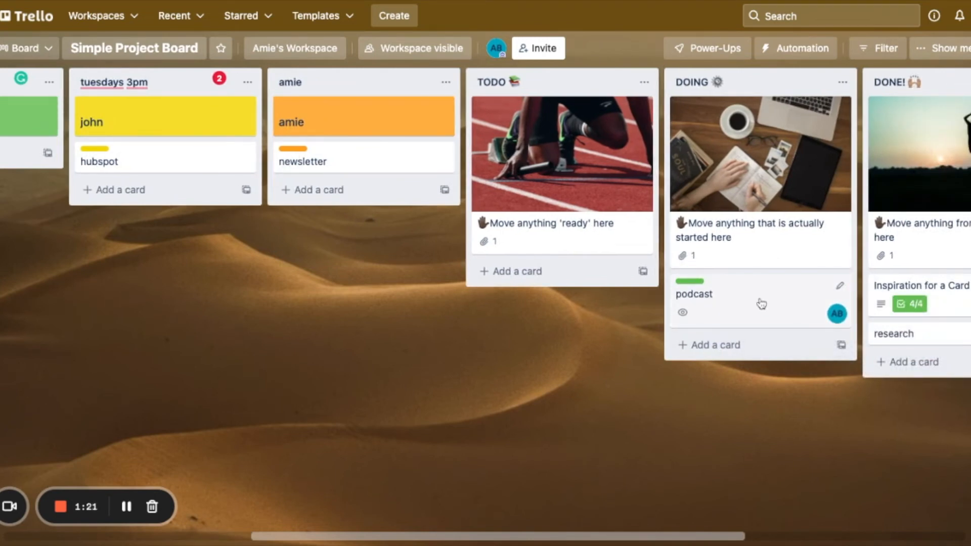
{"action": "left_click_drag", "start_coordinate": [762, 303], "coordinate": [860, 405]}
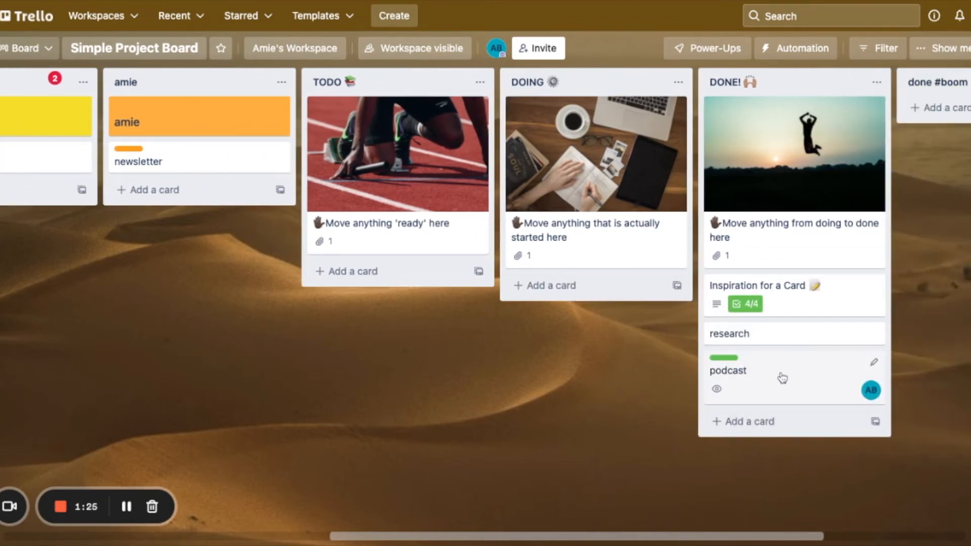
{"action": "key", "text": "c"}
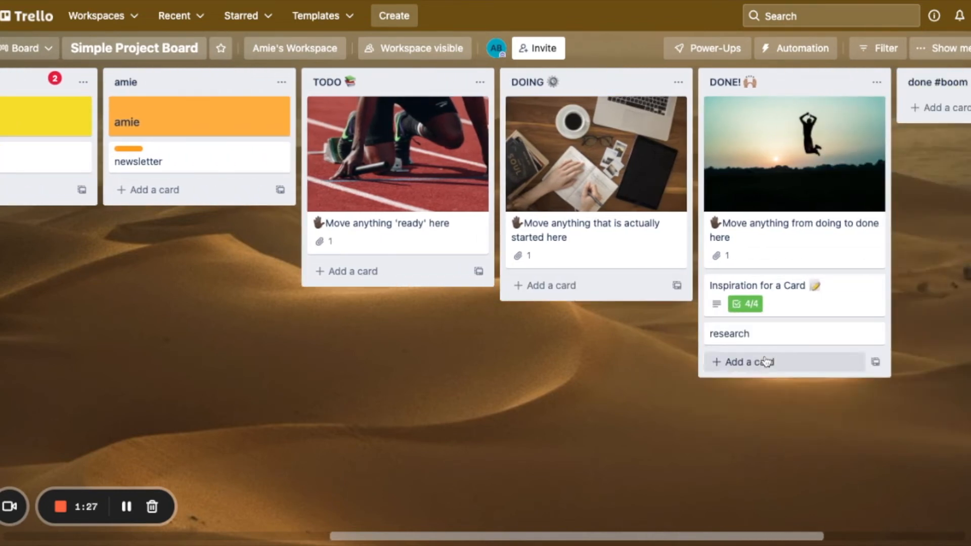
- Open the board's archived items to look at the archived cards
{"action": "left_click", "coordinate": [963, 49]}
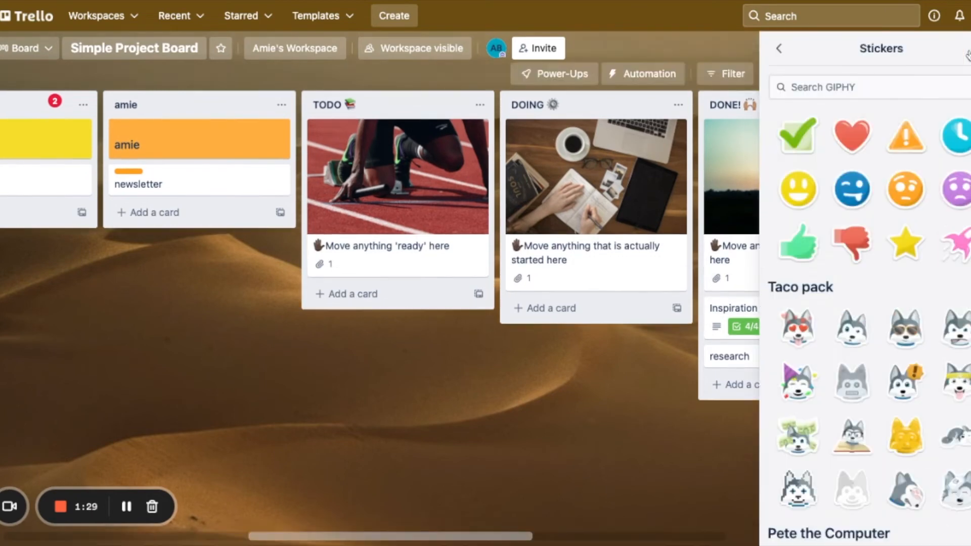
{"action": "left_click", "coordinate": [774, 50]}
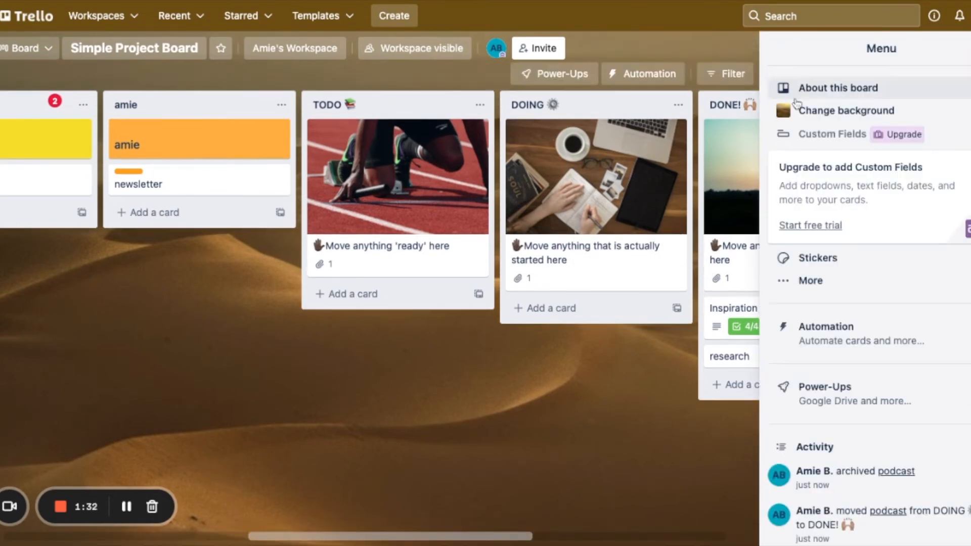
{"action": "left_click", "coordinate": [783, 281]}
{"action": "left_click", "coordinate": [837, 266]}
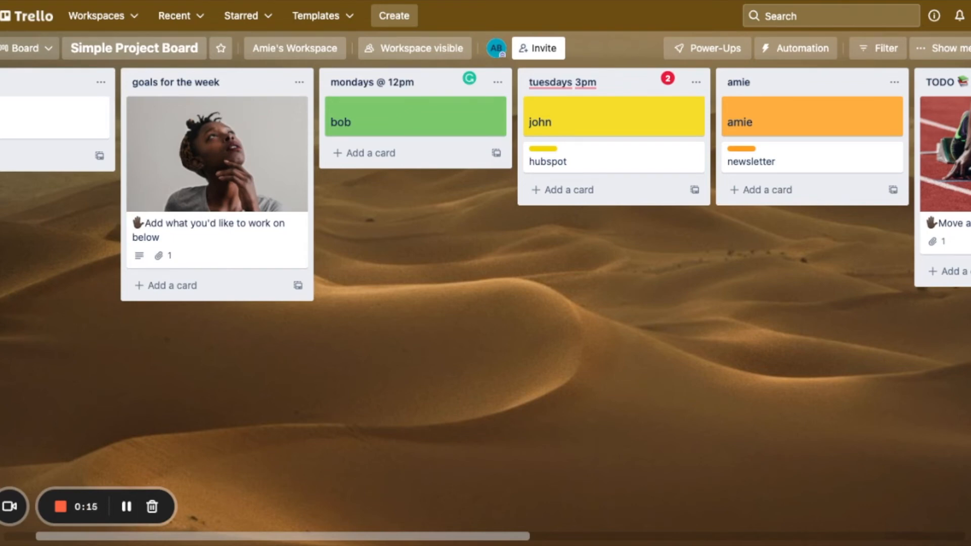
- Open the board's email-to-board settings
{"action": "left_click", "coordinate": [957, 54]}
{"action": "left_click", "coordinate": [779, 49]}
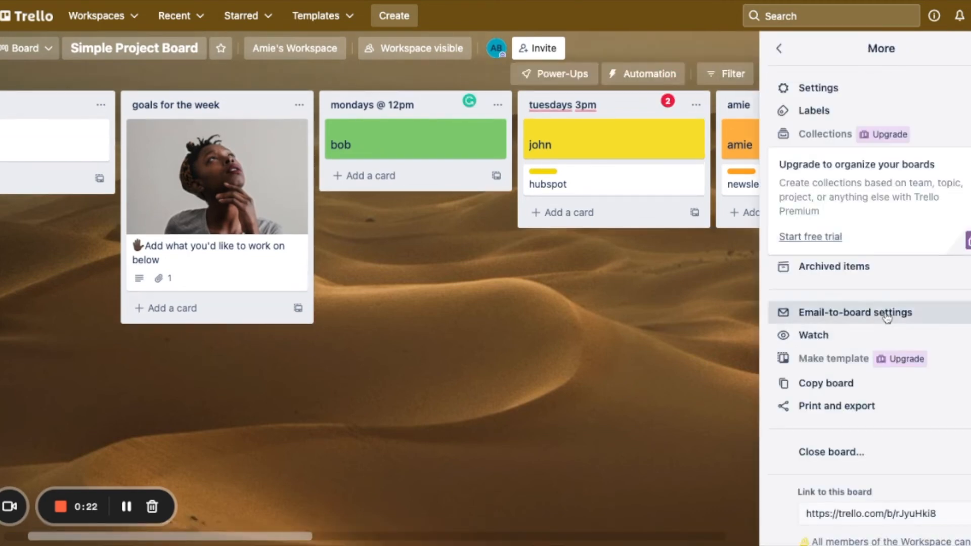
{"action": "left_click", "coordinate": [886, 313]}
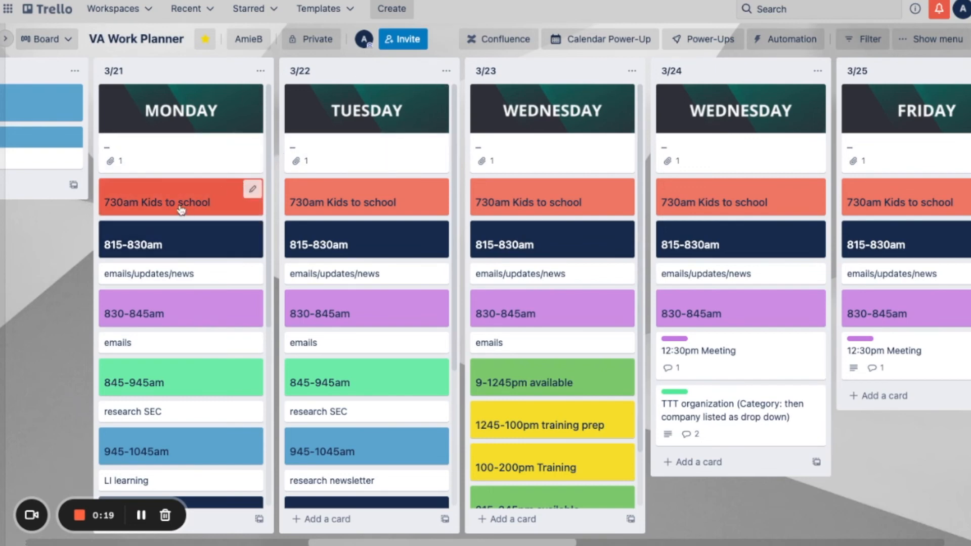
- Examine how the VA Work Planner board organizes its color-coded daily schedules, projects, meetings and working notes
{"action": "scroll", "coordinate": [162, 235], "scroll_direction": "down", "scroll_amount": 2}
{"action": "scroll", "coordinate": [162, 235], "scroll_direction": "down", "scroll_amount": 4}
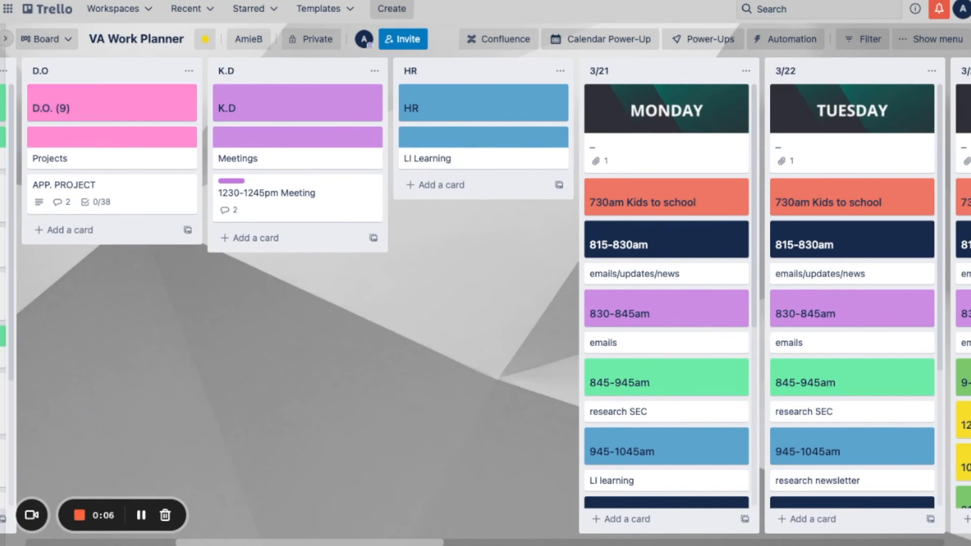
{"action": "left_click_drag", "start_coordinate": [427, 543], "coordinate": [469, 544]}
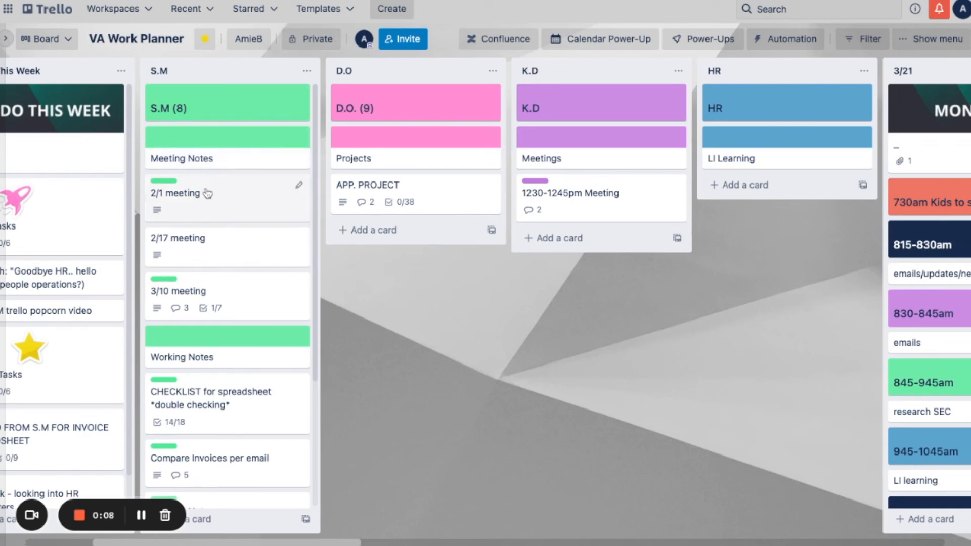
{"action": "scroll", "coordinate": [212, 191], "scroll_direction": "down", "scroll_amount": 2}
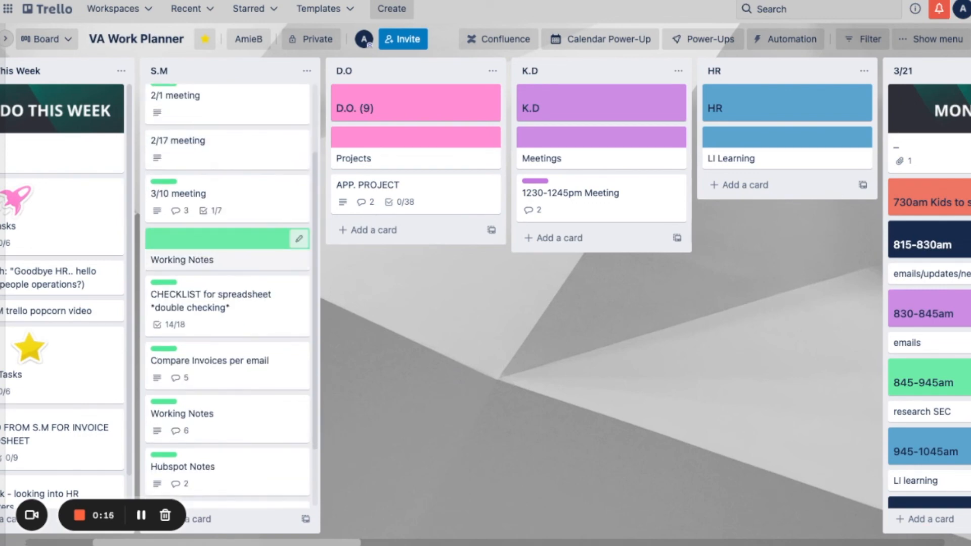